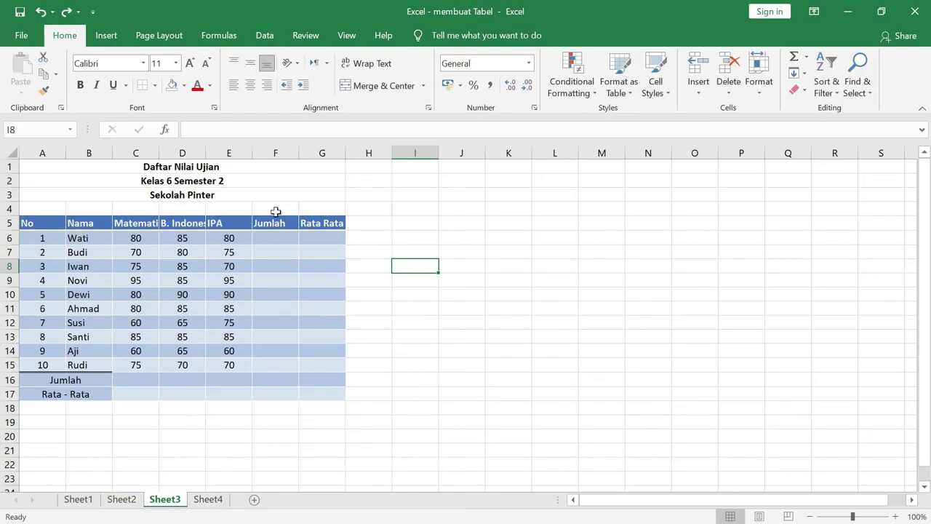
- AutoFit columns C and D so the Matematika and B. Indonesia headers show in full
double_click(160, 154)
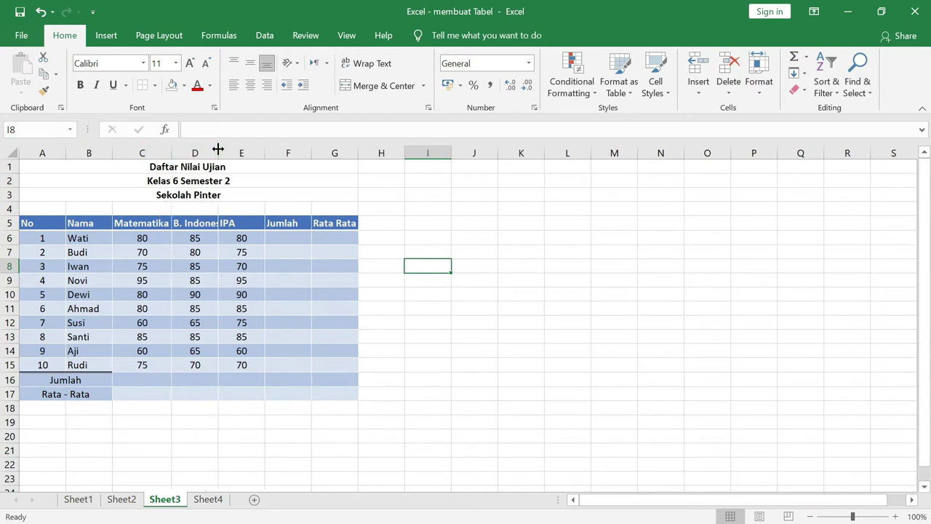
double_click(218, 150)
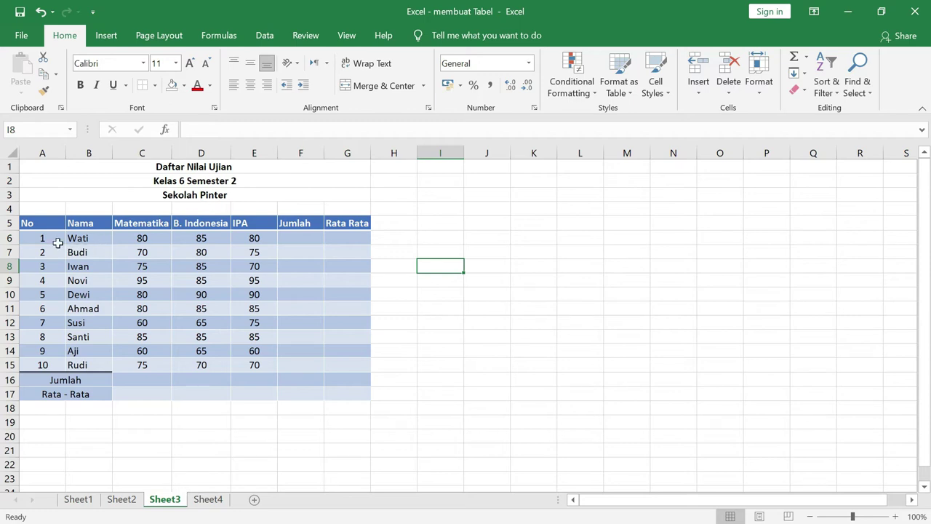
drag(42, 242, 107, 364)
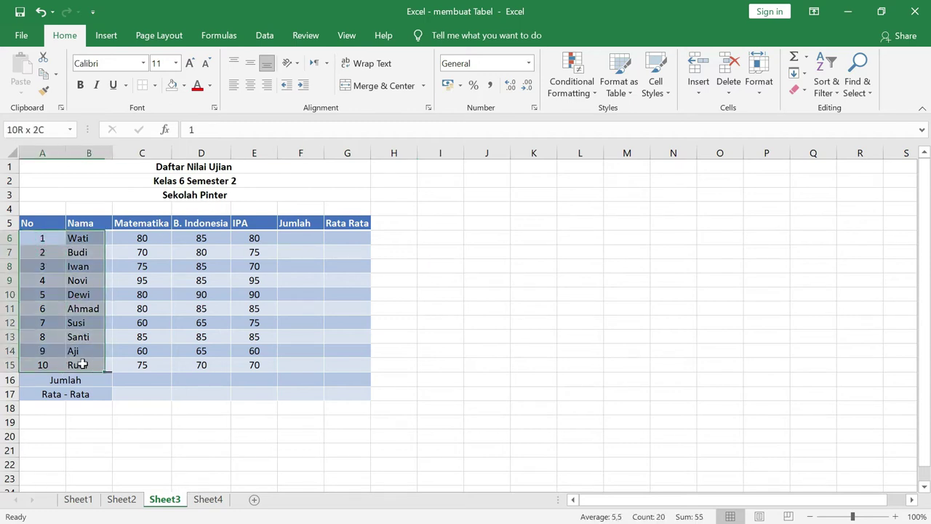
click(147, 223)
click(195, 223)
click(263, 227)
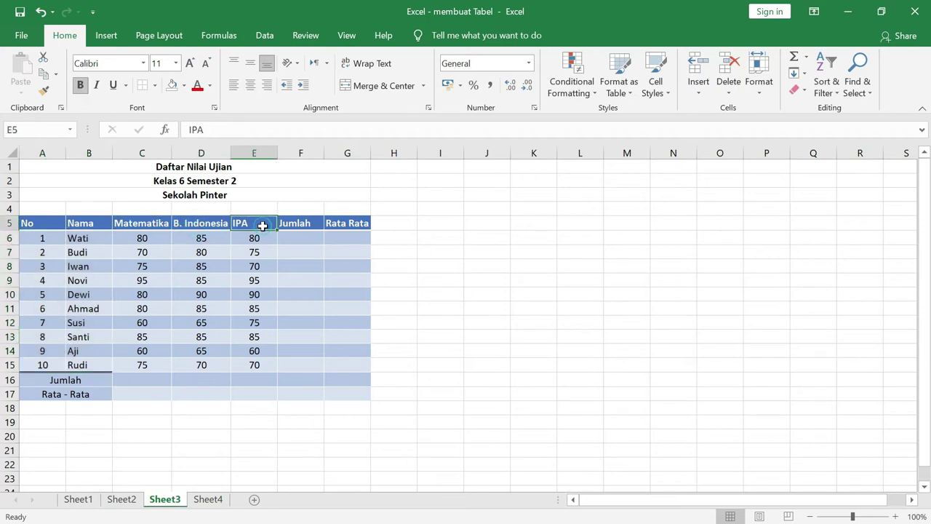
- Look over Wati's row and the Jumlah row, ending on Wati's Jumlah cell F6
click(511, 259)
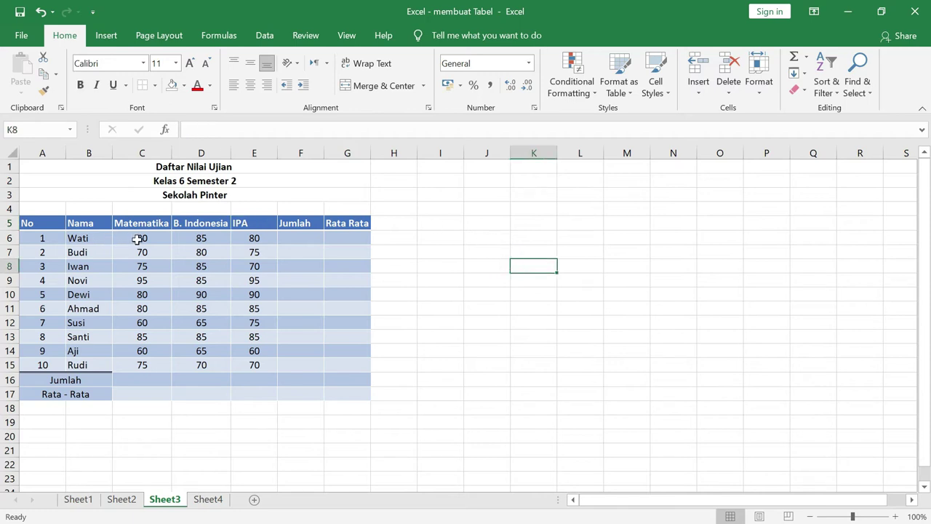
drag(91, 240, 313, 237)
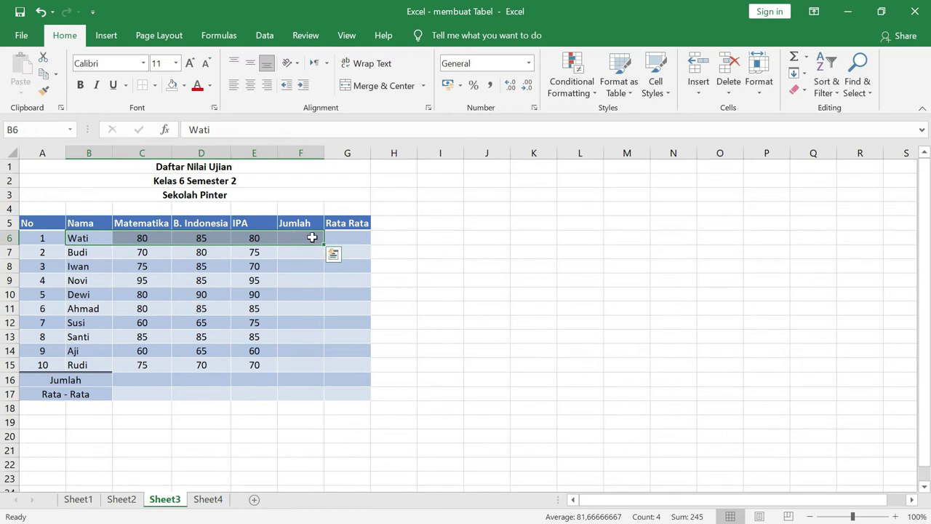
click(312, 238)
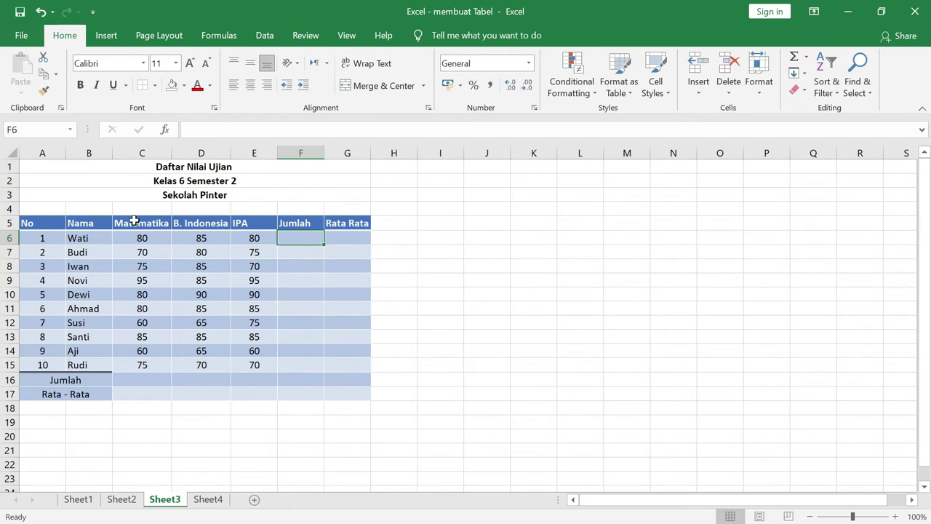
click(145, 380)
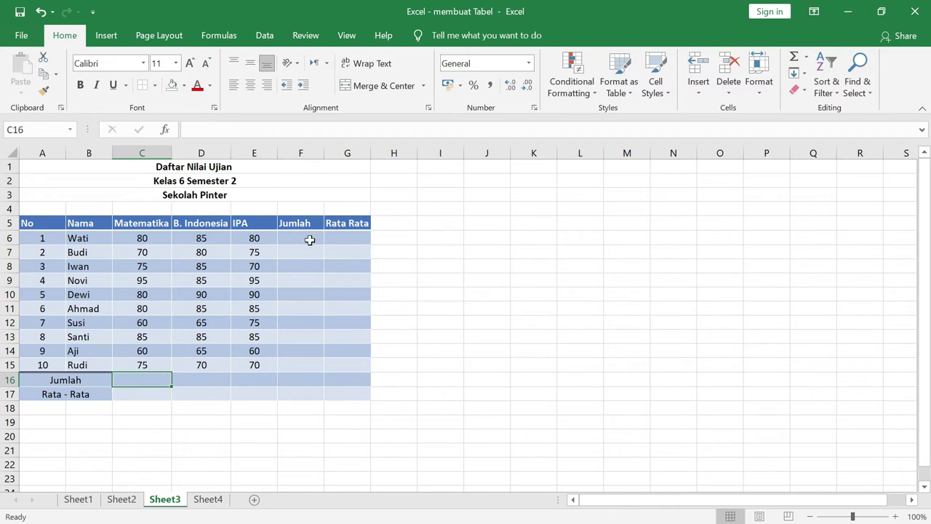
click(310, 240)
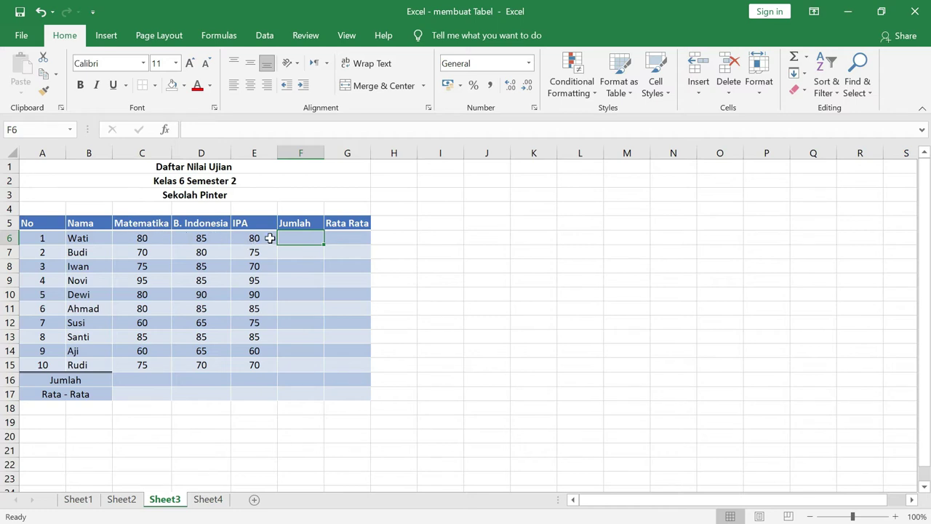
- Enter =SUM(C6:E6) in Wati's Jumlah cell F6, giving a total of 245
text(=)
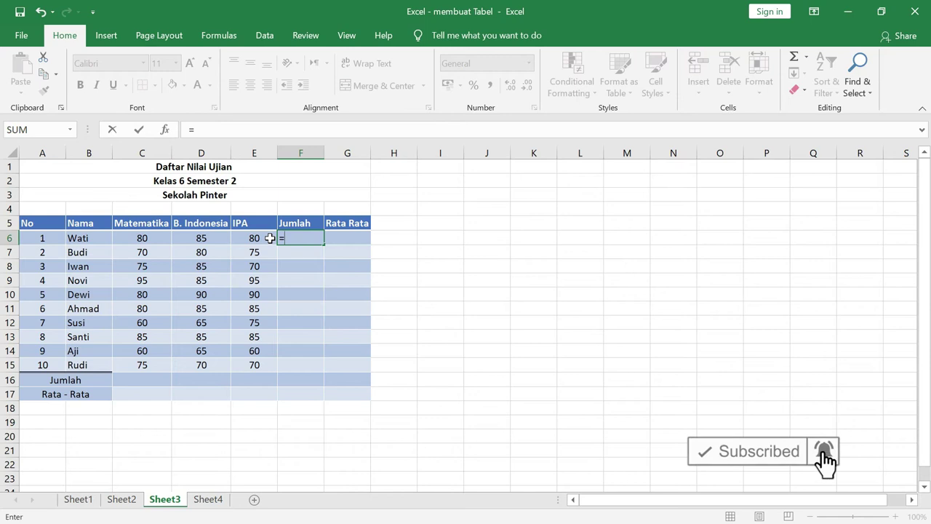
text(sum)
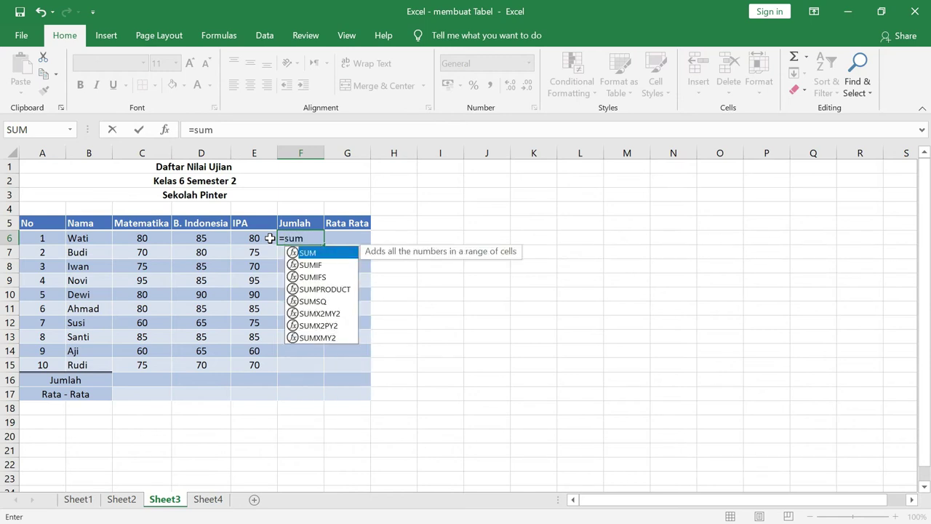
text(()
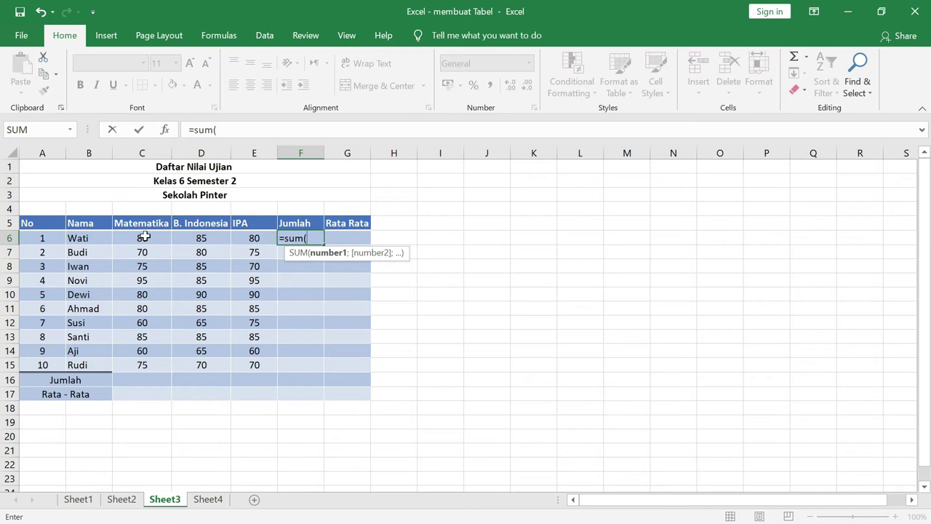
drag(145, 237, 242, 235)
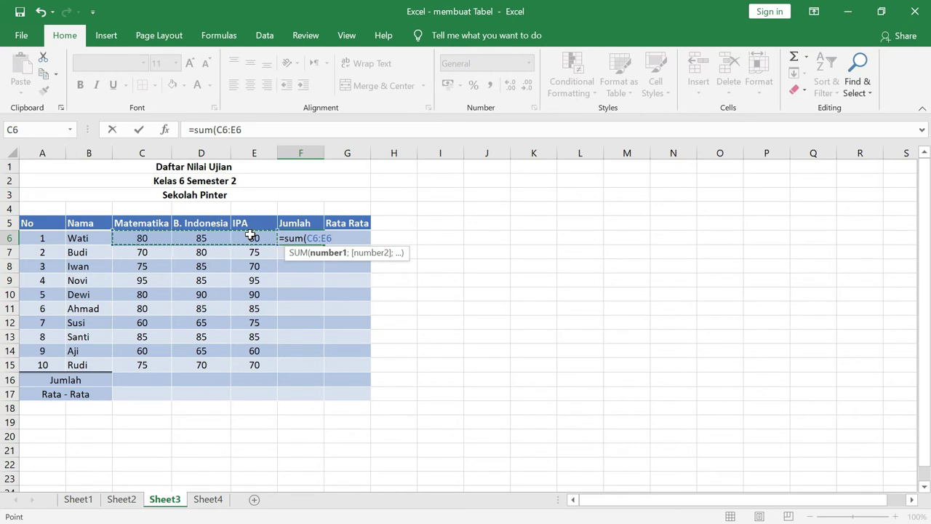
text())
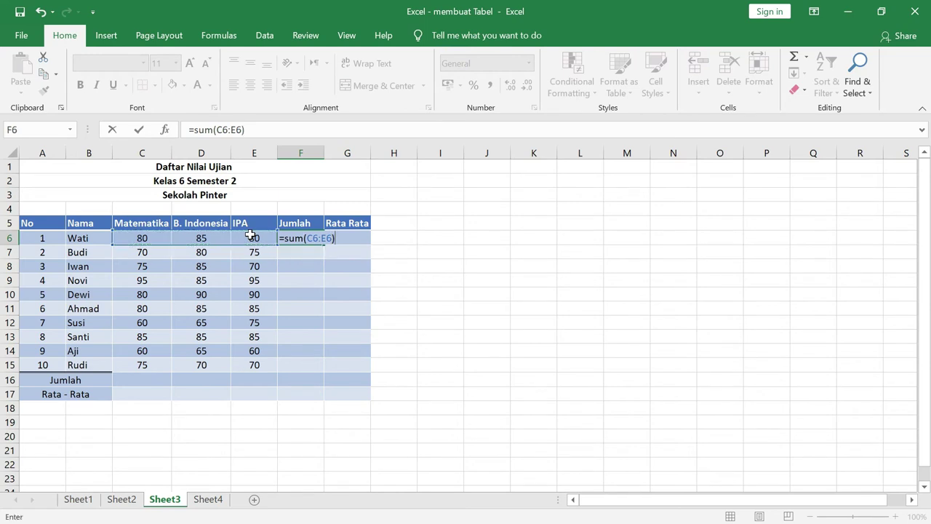
key(Return)
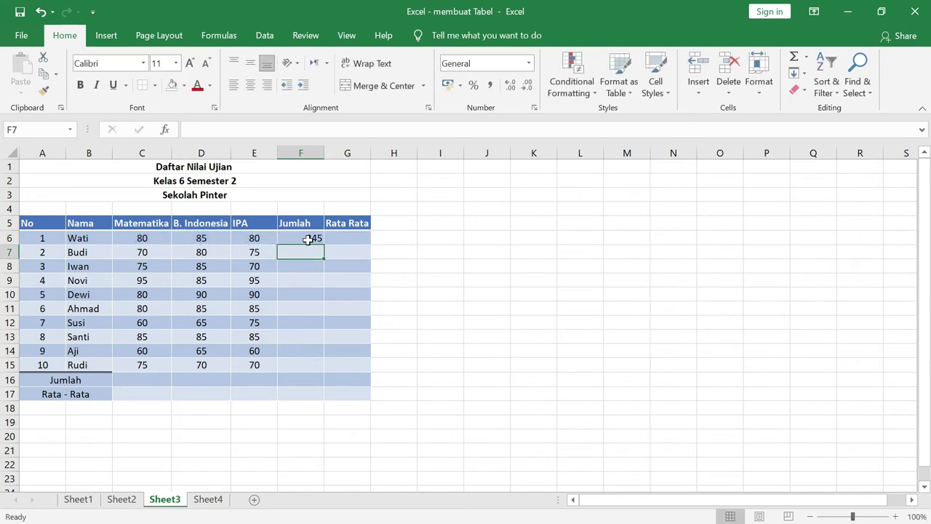
- Fill the F6 SUM formula down to F15 so every student has a total, ending at Rudi's 215
click(308, 239)
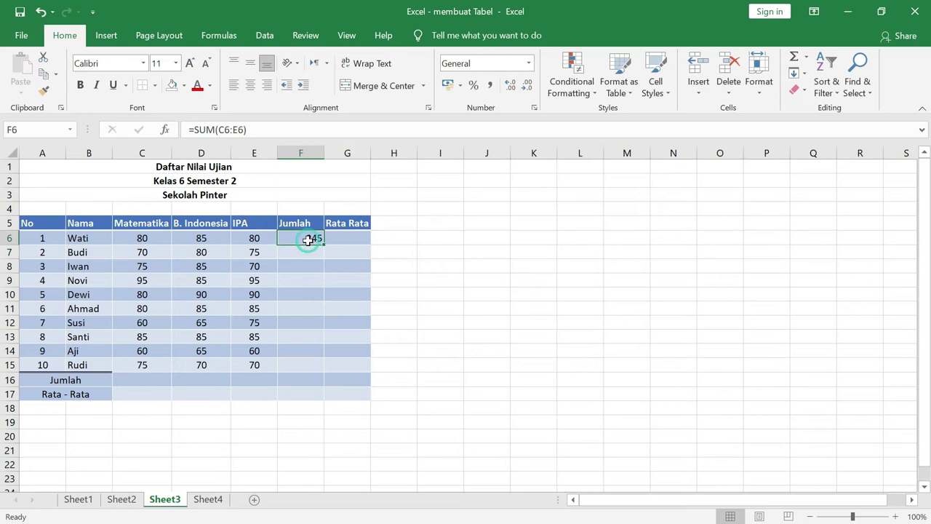
click(83, 239)
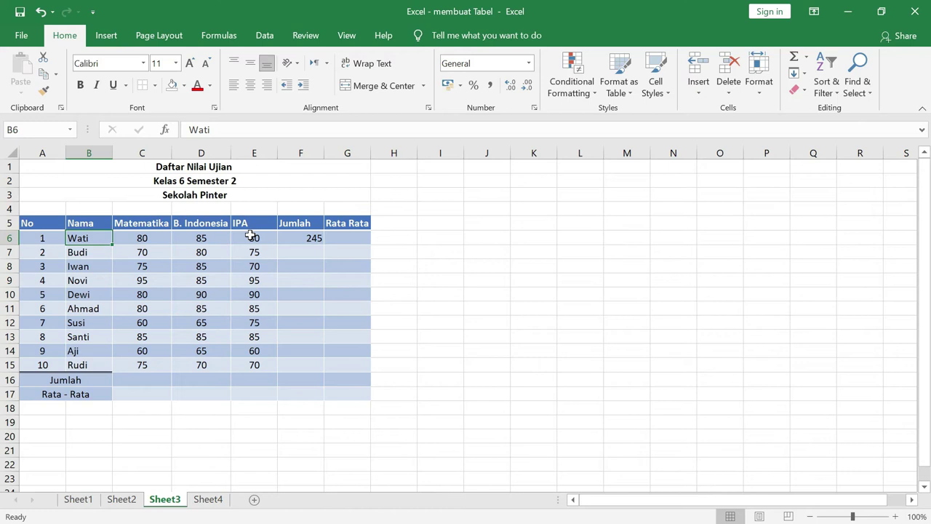
click(305, 240)
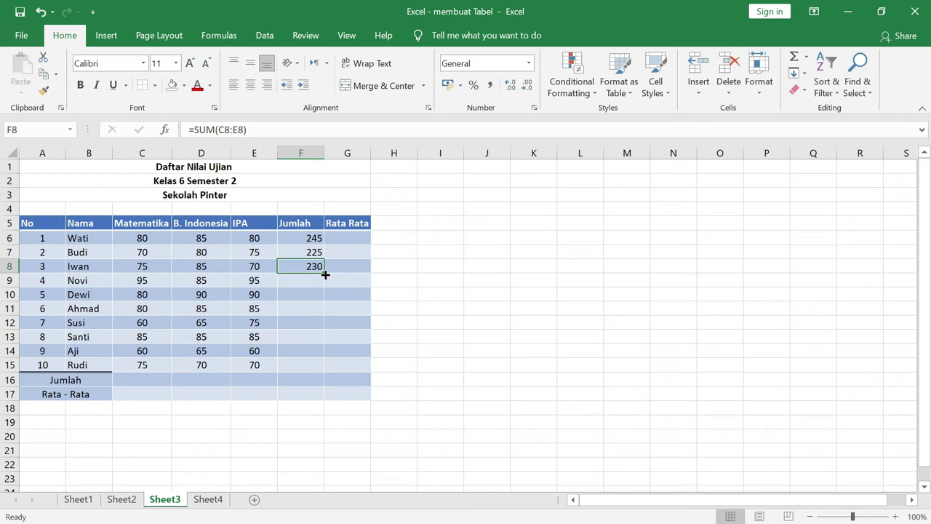
drag(325, 275, 314, 370)
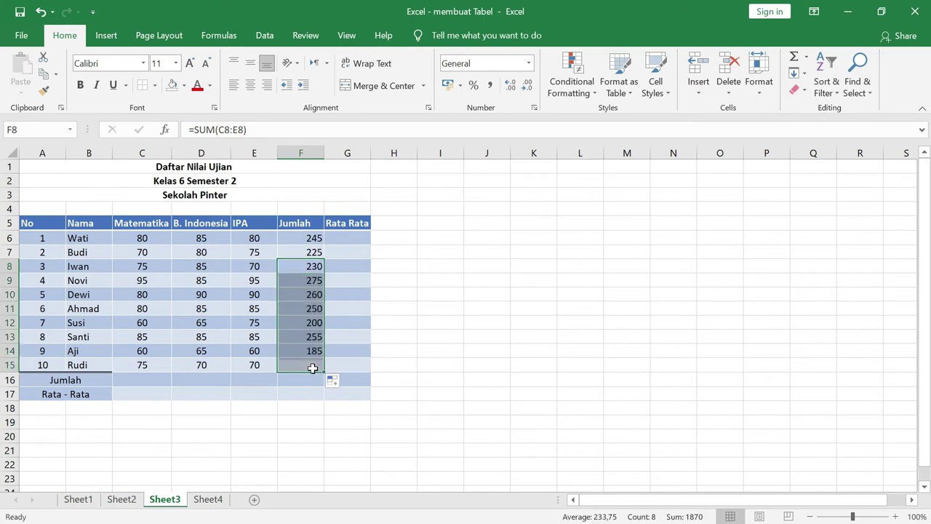
click(309, 268)
click(309, 279)
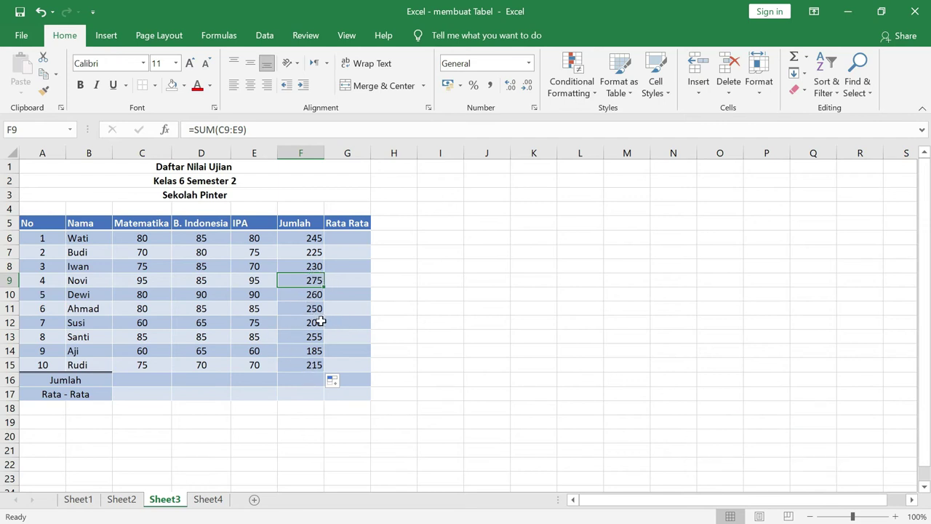
click(491, 322)
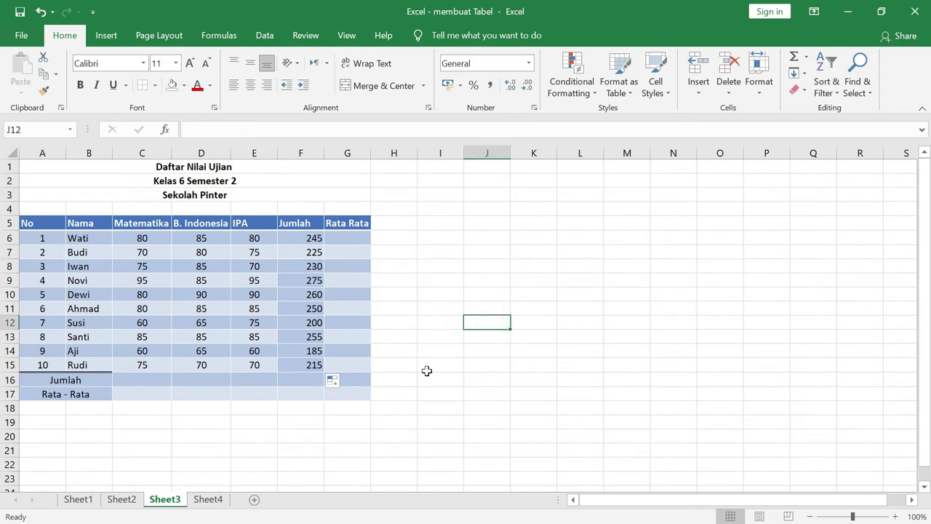
- AutoSum the Matematika scores C6:C15 into C16, giving 760
scroll(427, 368, down, 1)
scroll(431, 358, up, 1)
drag(142, 238, 142, 363)
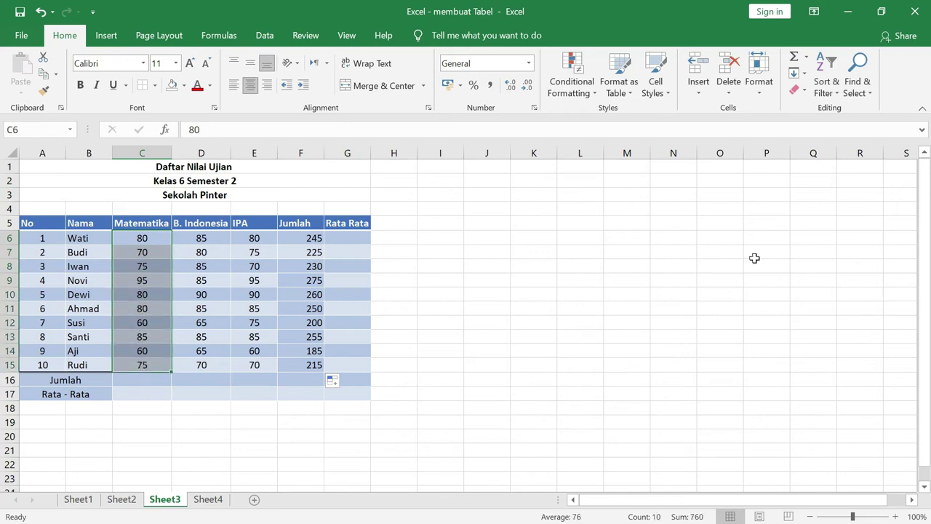
click(796, 59)
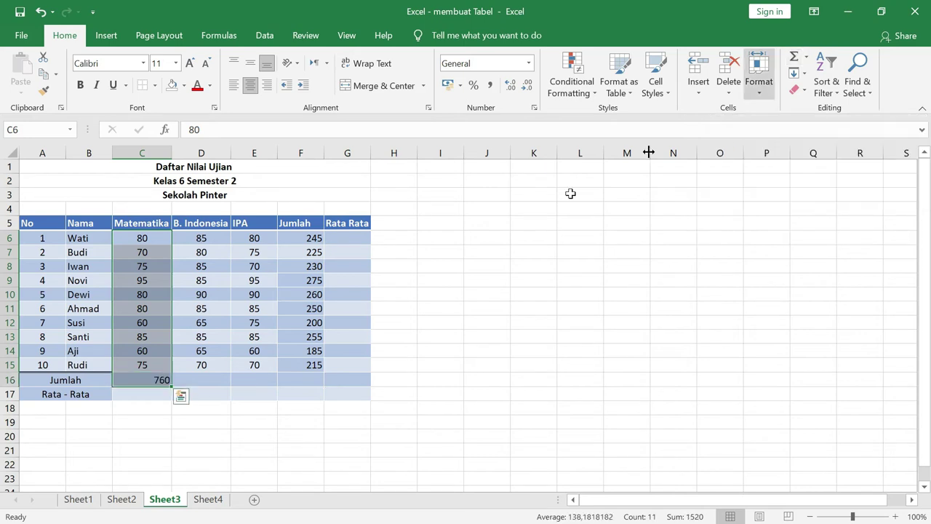
click(160, 380)
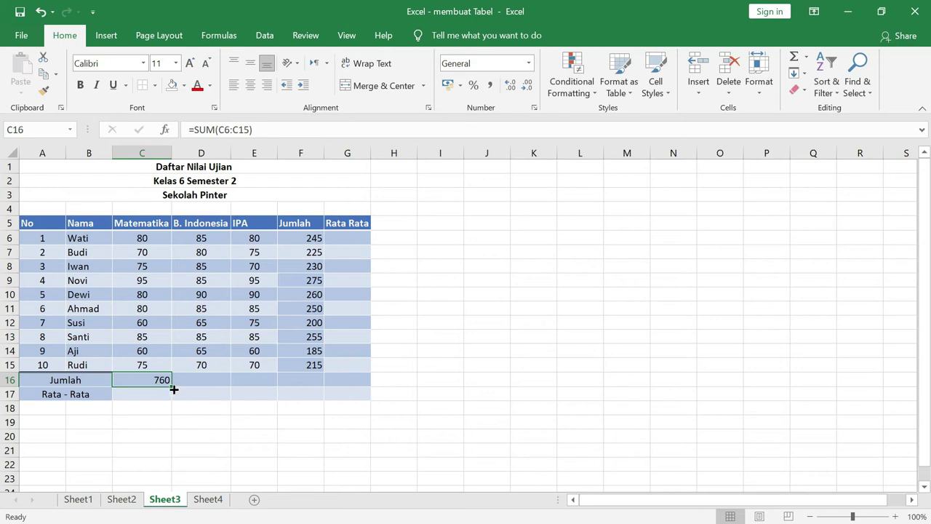
- Copy the C16 SUM formula across to D16 and E16, giving 795 and 785
drag(174, 390, 268, 393)
click(260, 379)
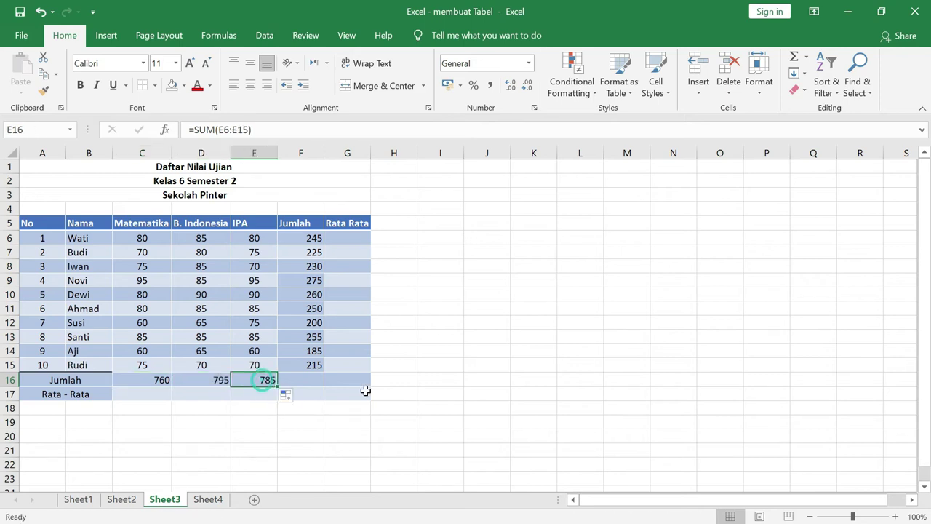
click(212, 381)
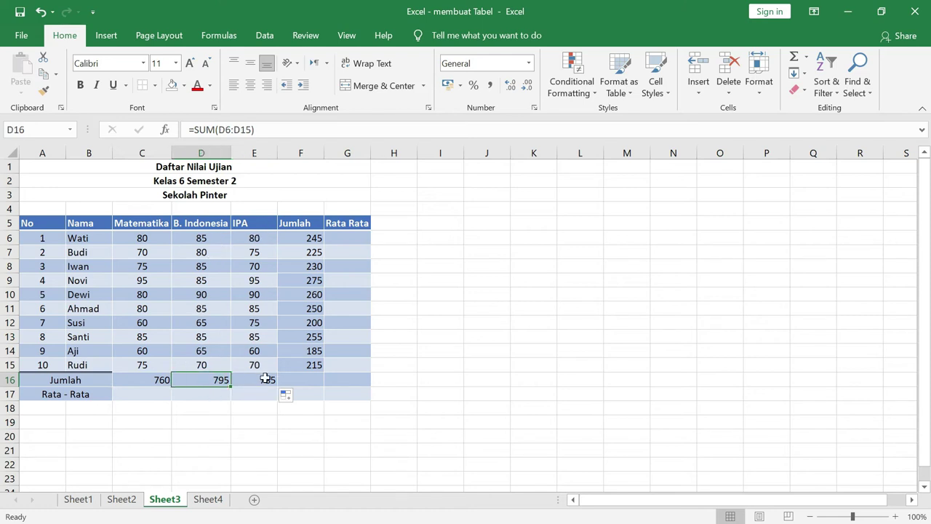
click(308, 240)
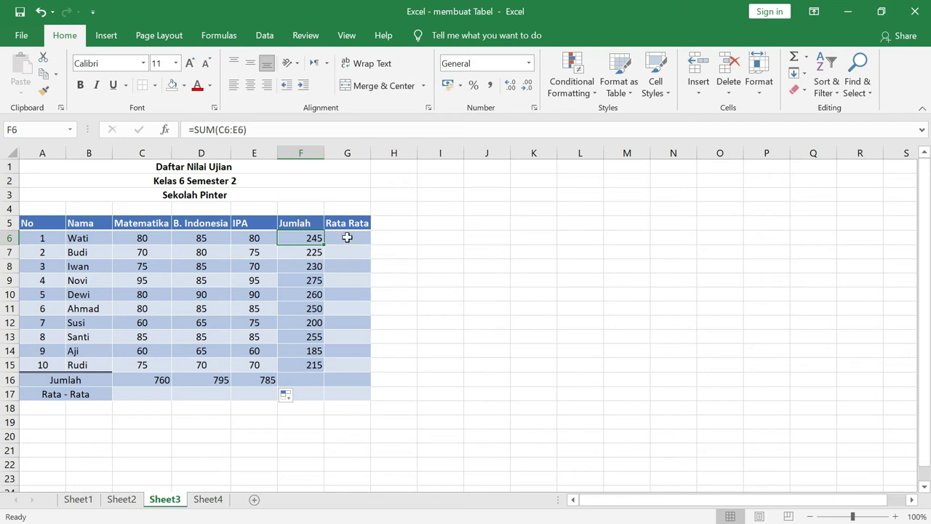
- Enter =AVERAGE(C6:E6) in Wati's Rata Rata cell G6, showing 81,66667
click(346, 237)
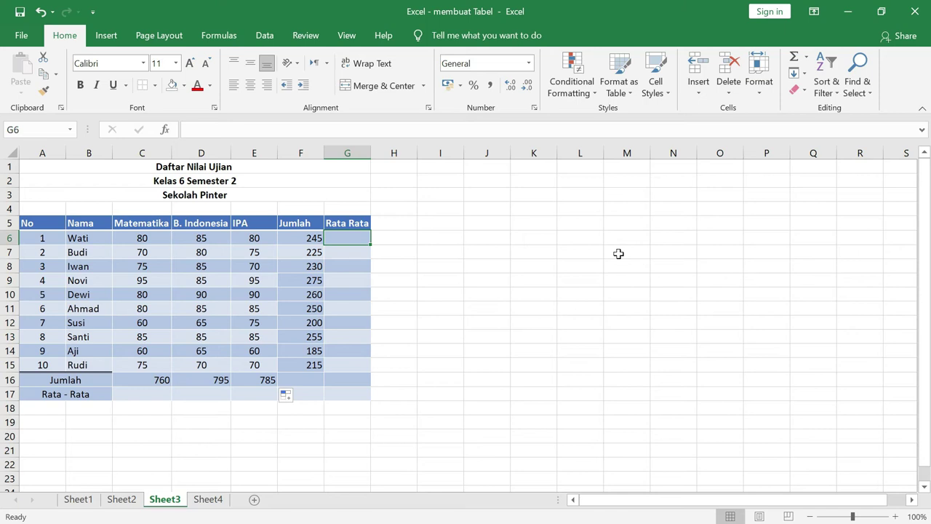
text(=)
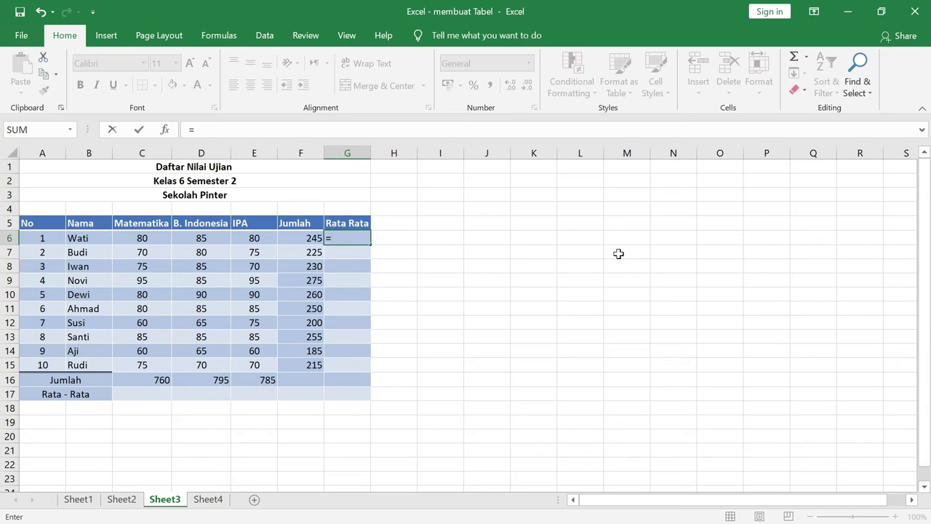
text(av)
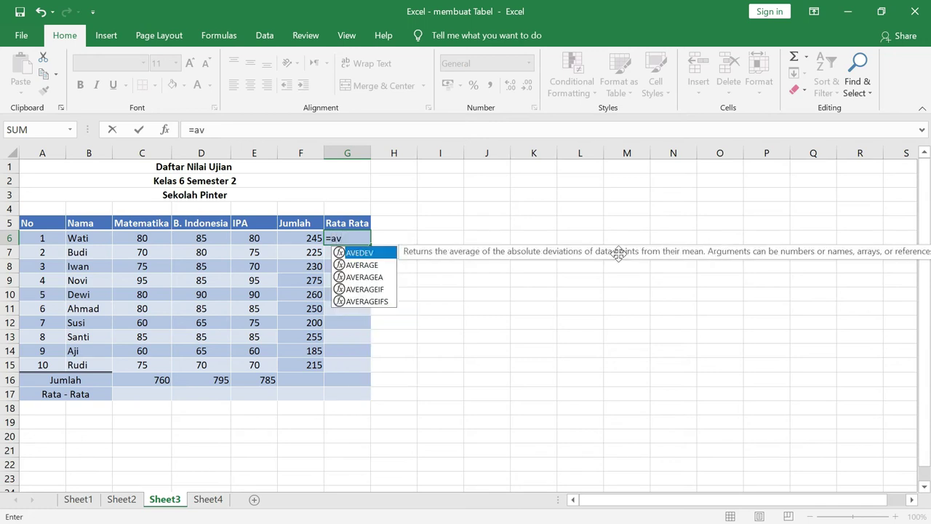
text(erage)
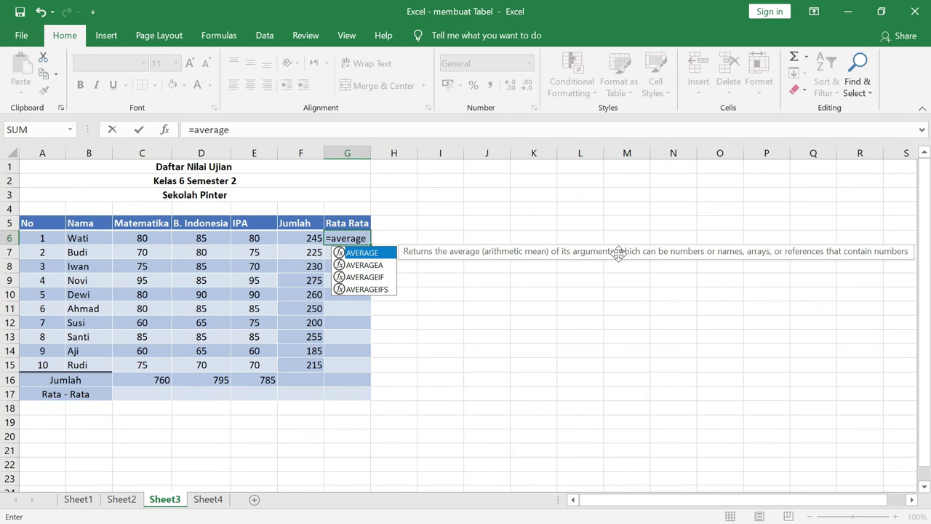
text(()
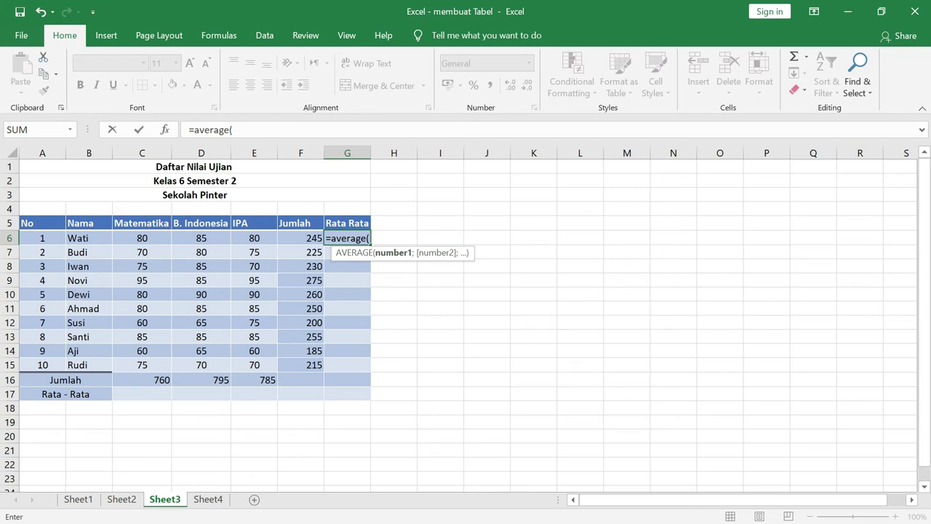
click(136, 239)
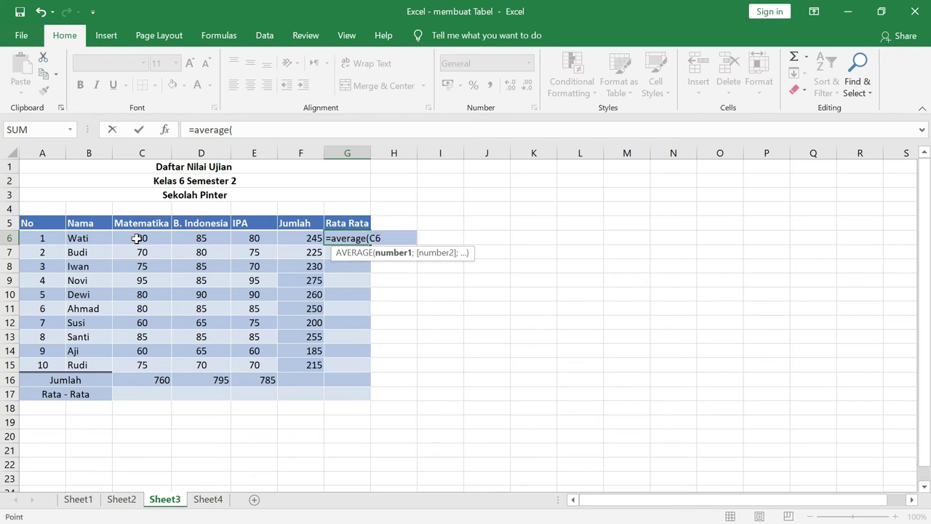
drag(136, 238, 253, 245)
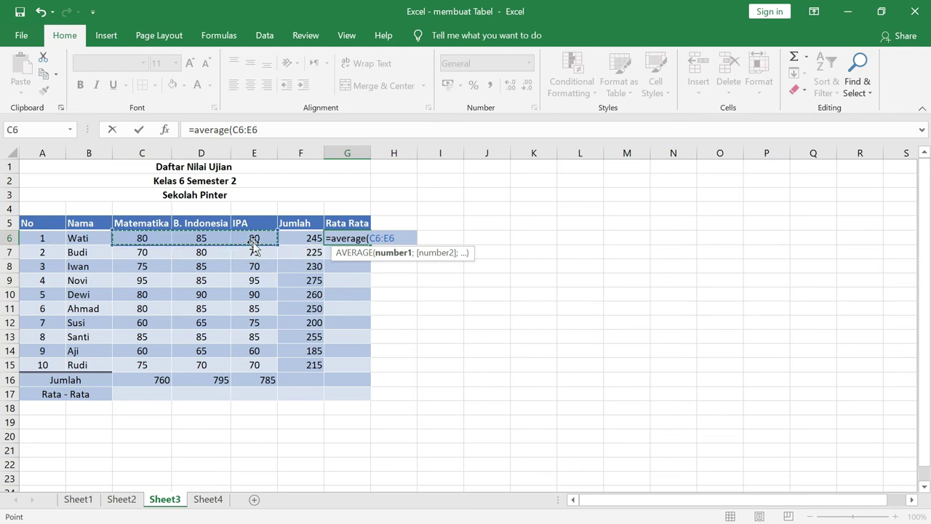
text())
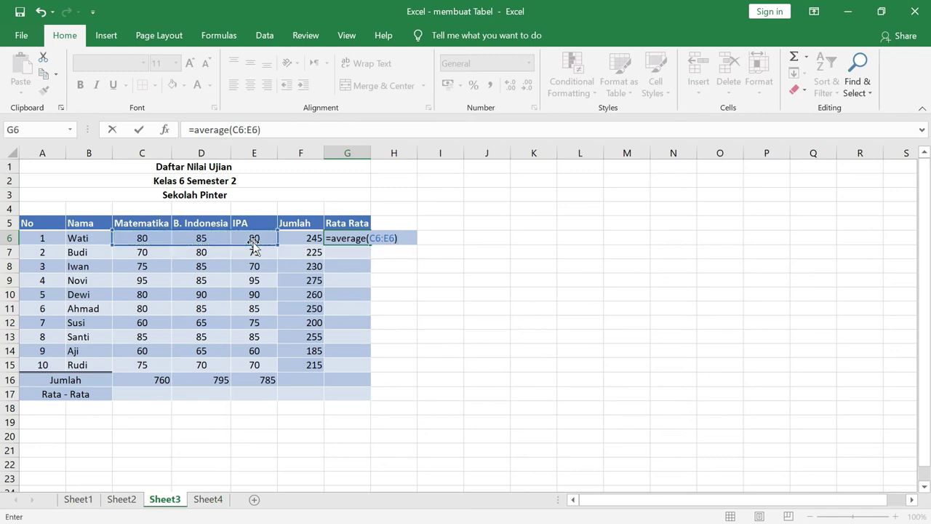
key(Return)
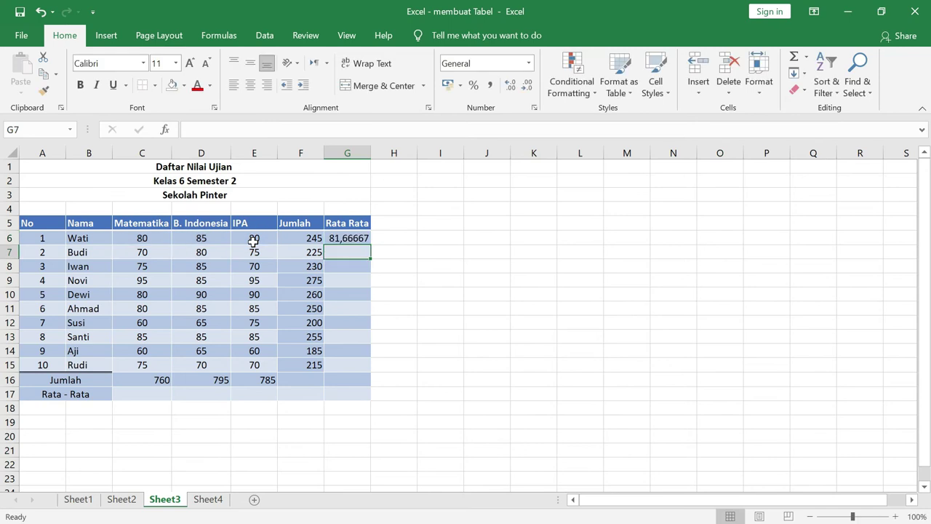
- Fill the G6 AVERAGE formula down to G15, ending at Rudi's 71,66667
click(355, 238)
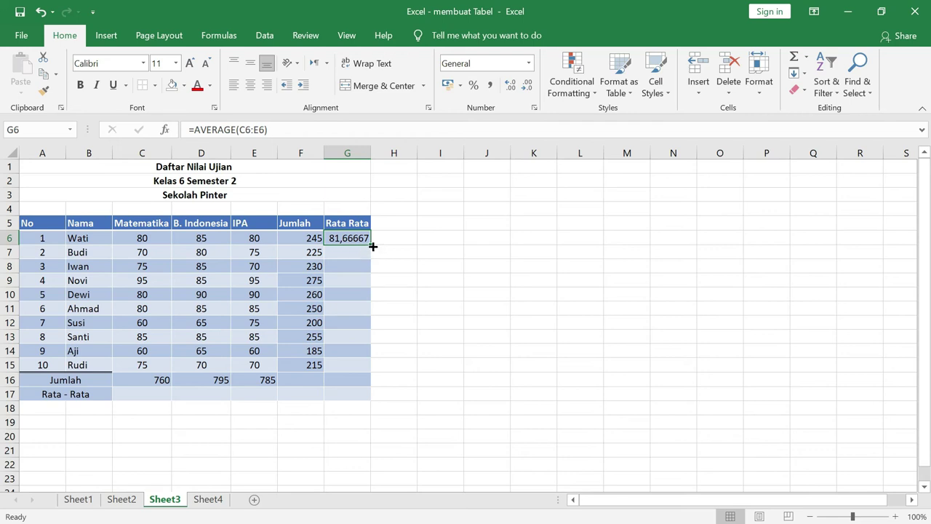
drag(372, 246, 357, 376)
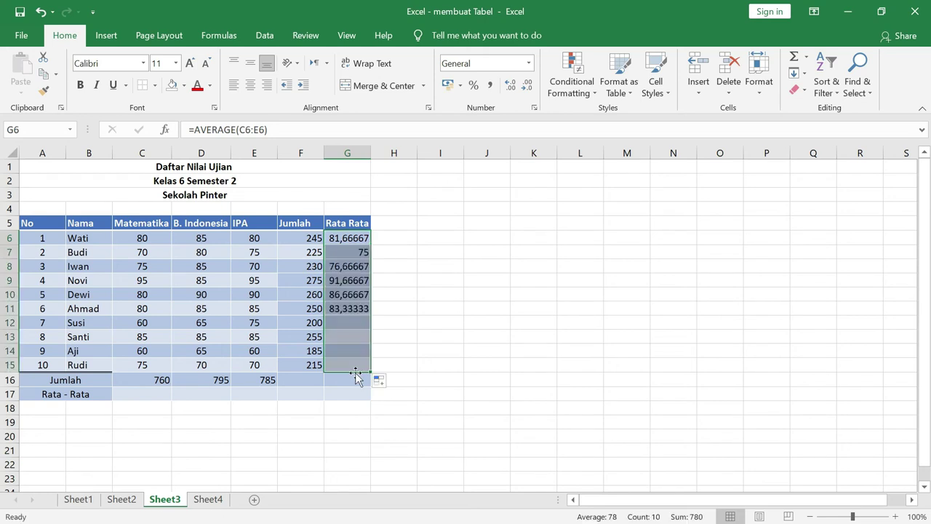
click(517, 361)
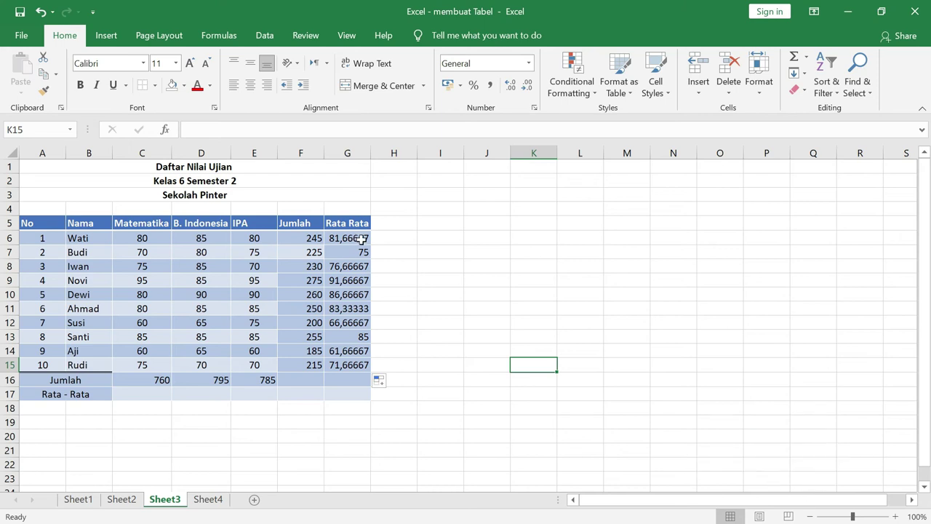
- Format the G6:G15 averages to two decimal places, such as 81,67 and 71,67
drag(350, 237, 344, 364)
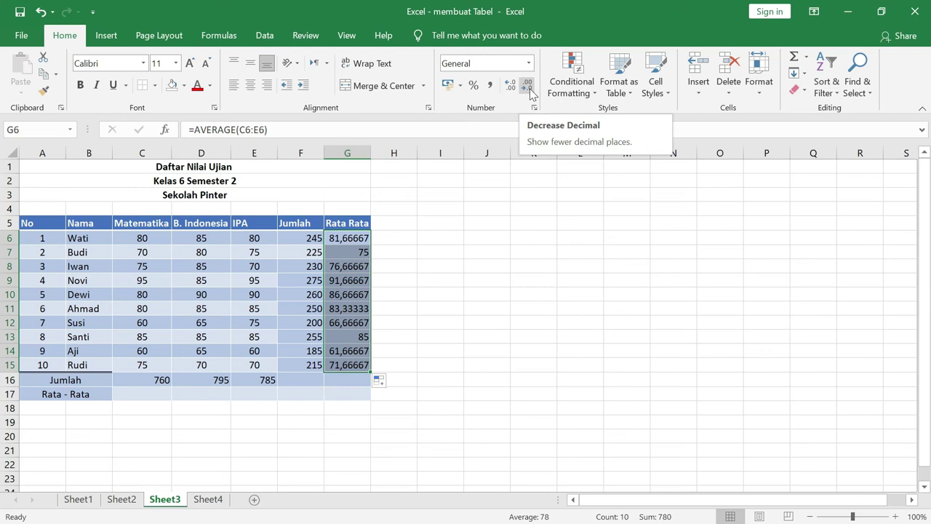
click(527, 86)
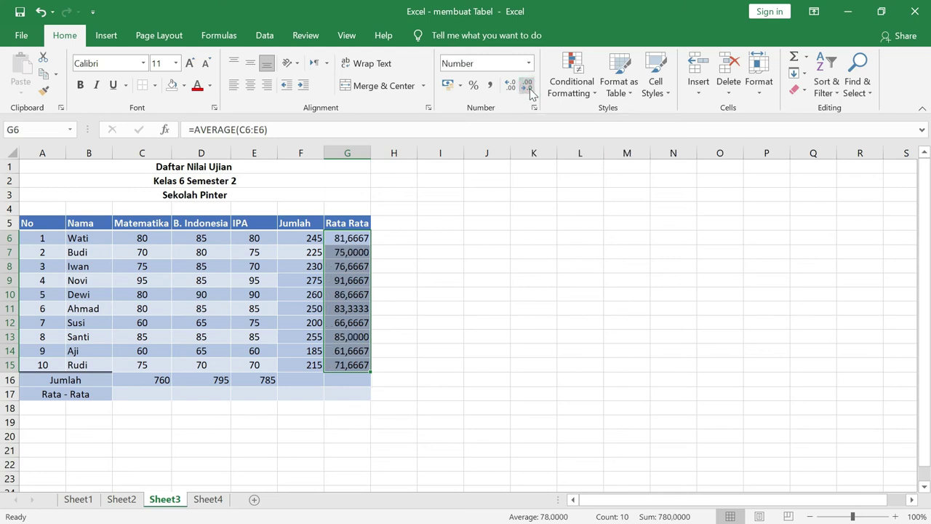
click(526, 86)
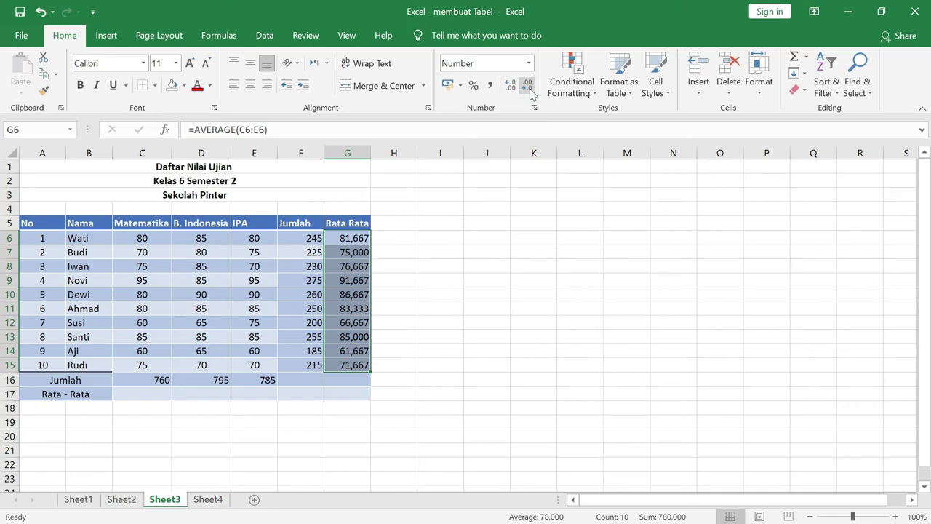
click(529, 87)
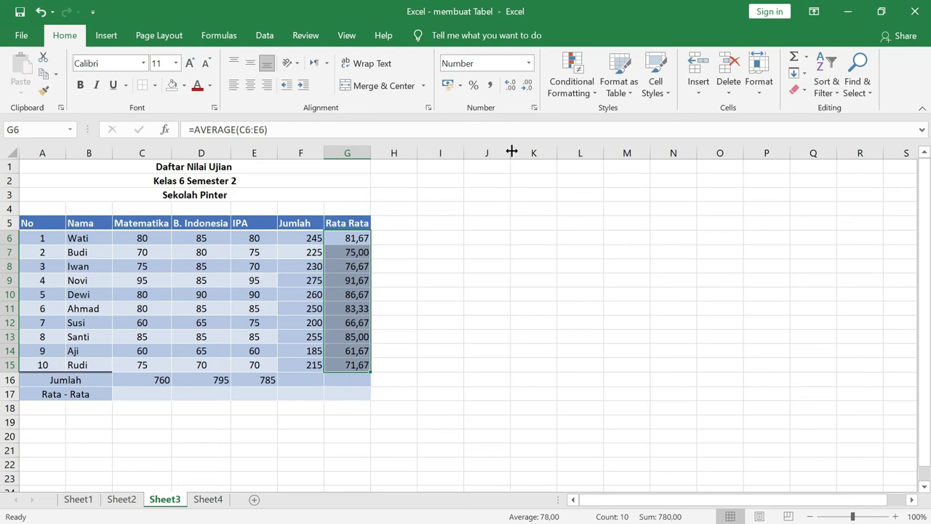
click(512, 85)
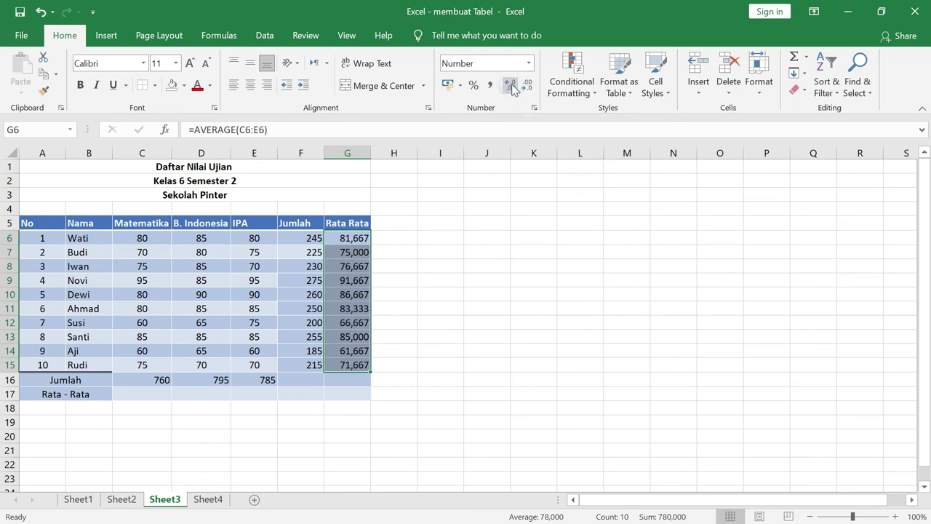
click(513, 85)
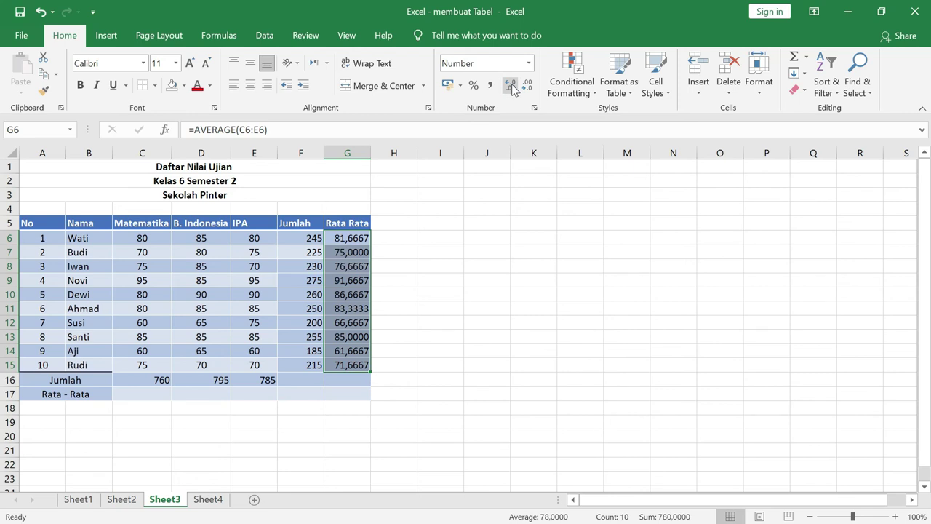
click(528, 87)
click(528, 86)
click(455, 333)
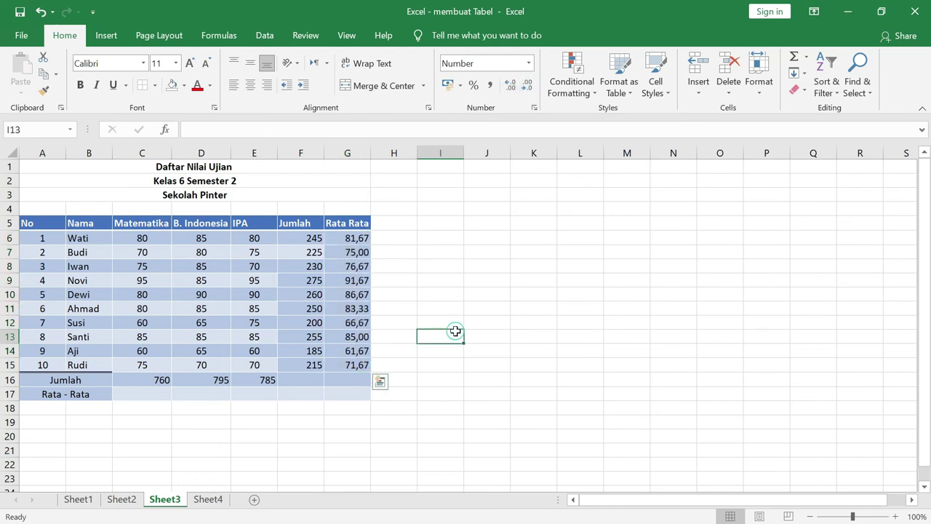
- Enter =AVERAGE(C6:C15) in C17 to average the Matematika scores at 76
click(141, 394)
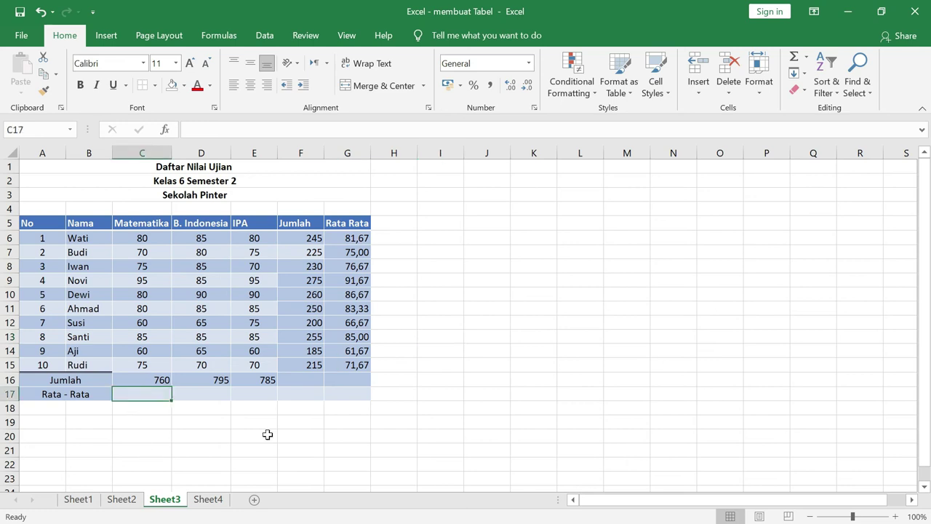
text(=)
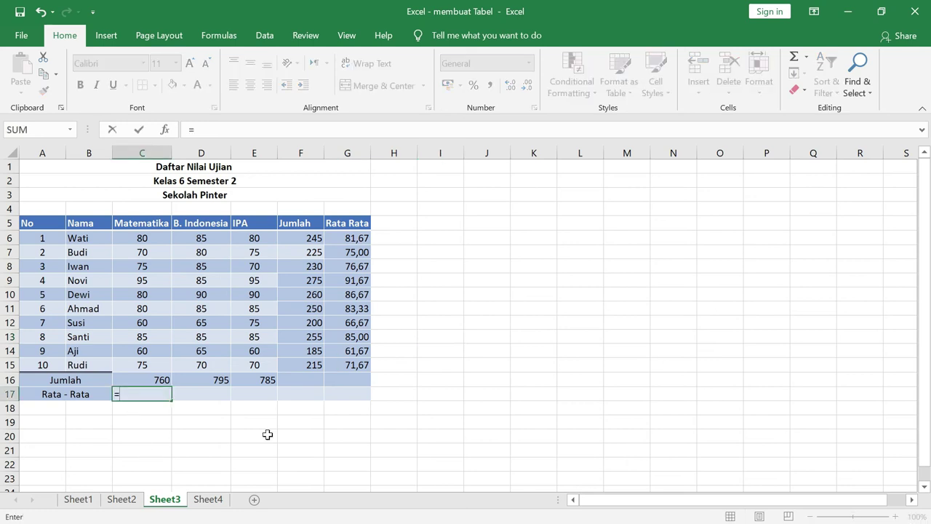
text(average()
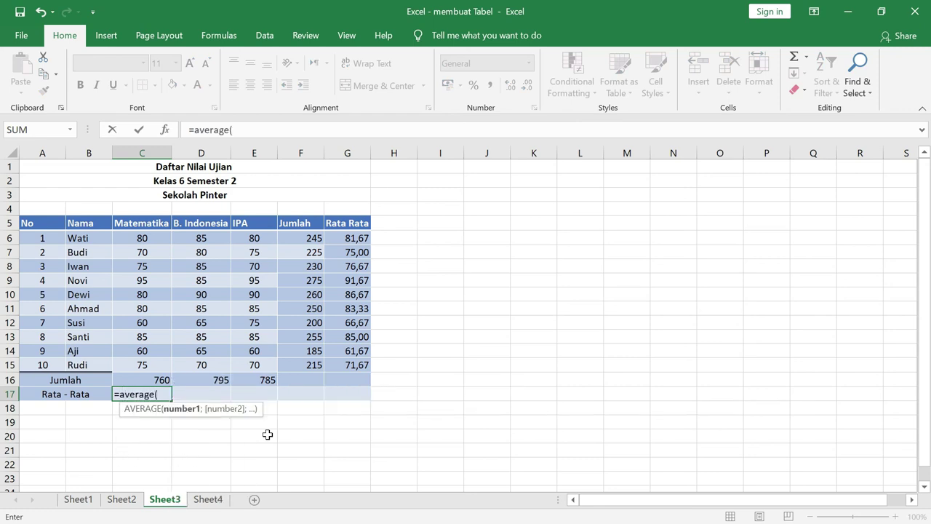
click(154, 238)
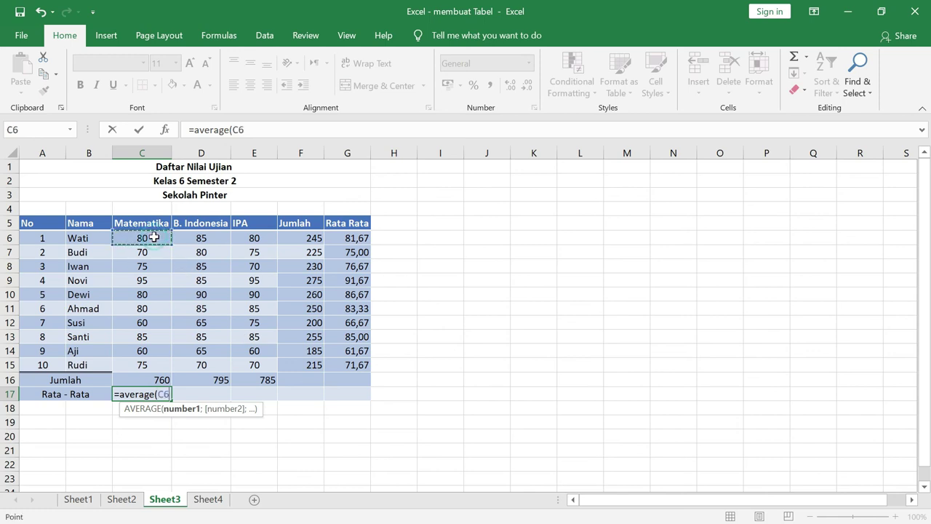
drag(154, 238, 155, 370)
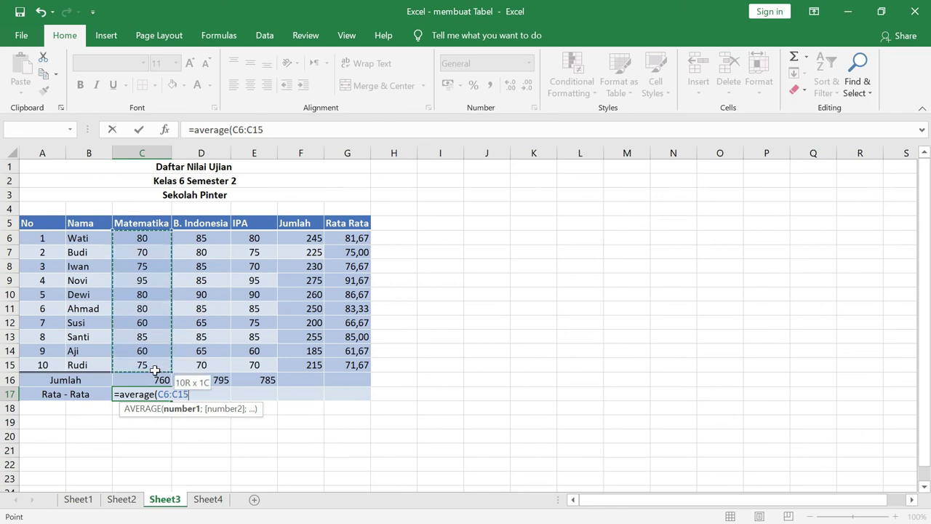
drag(155, 370, 155, 372)
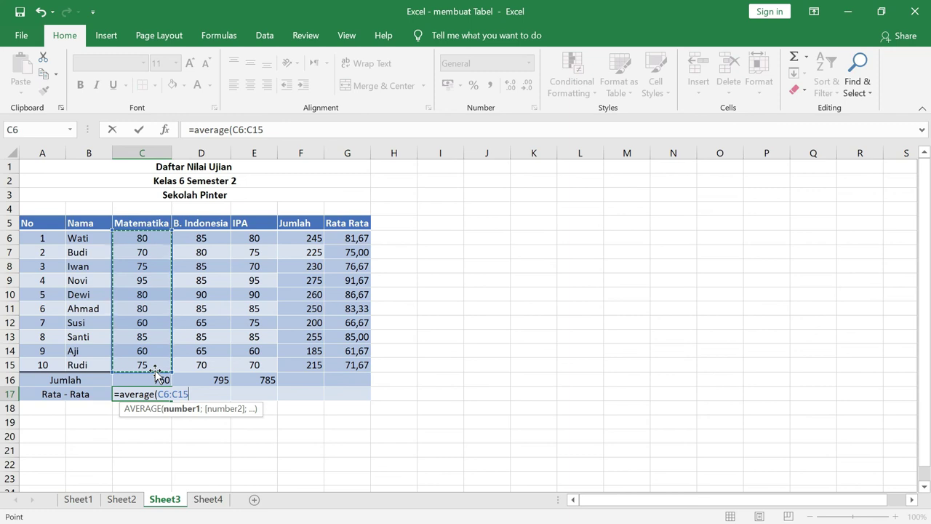
text())
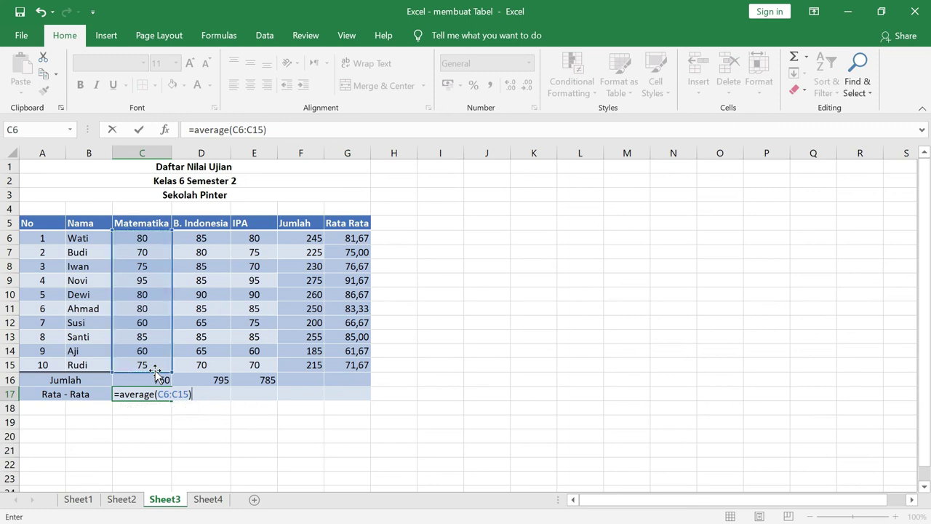
key(Return)
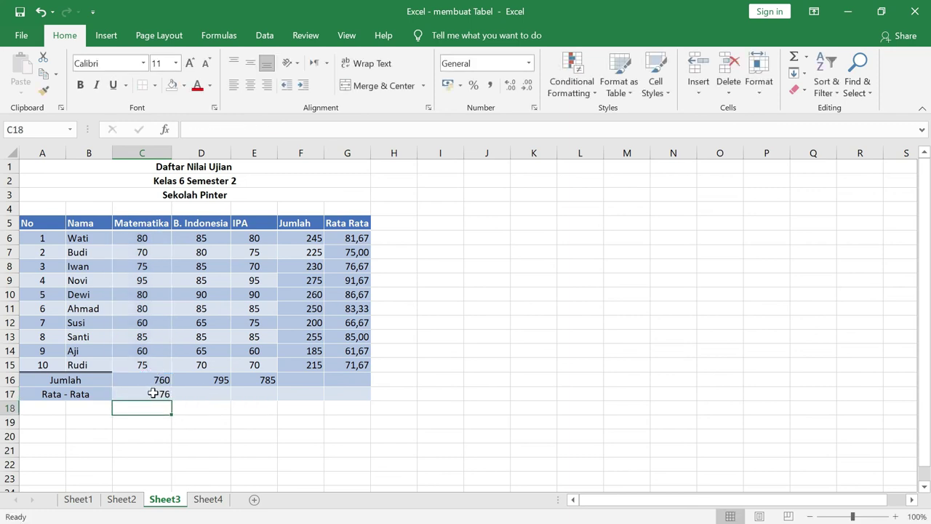
click(155, 394)
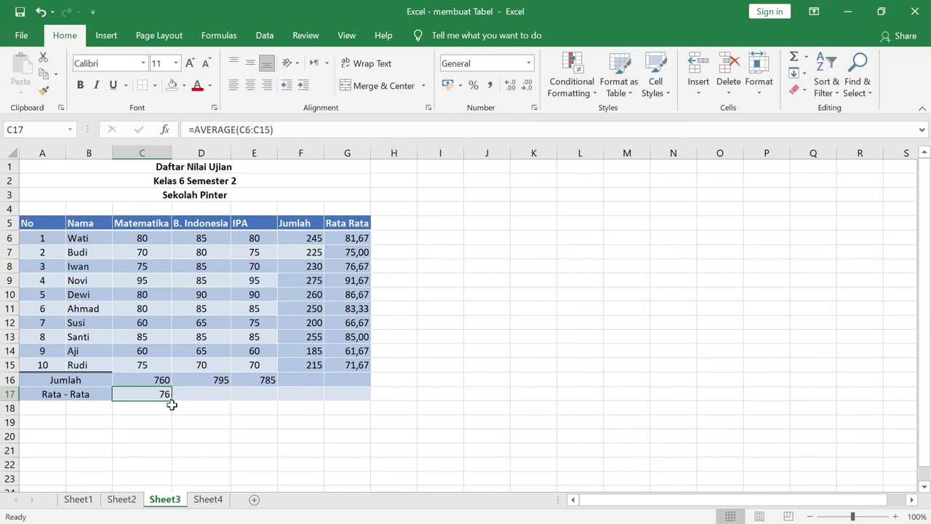
- Copy the C17 average across to E17 and show two decimals: 76,00, 79,50, 78,50
drag(172, 403, 264, 401)
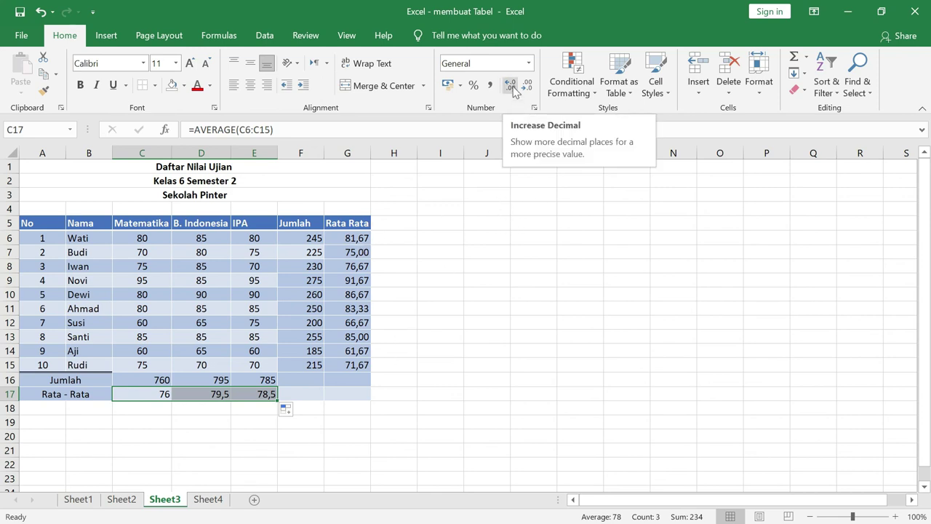
click(512, 85)
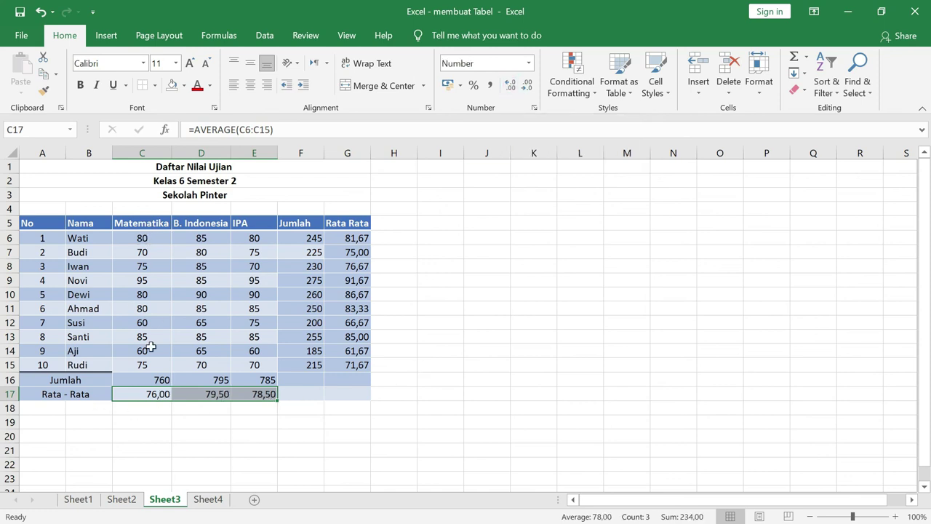
click(157, 394)
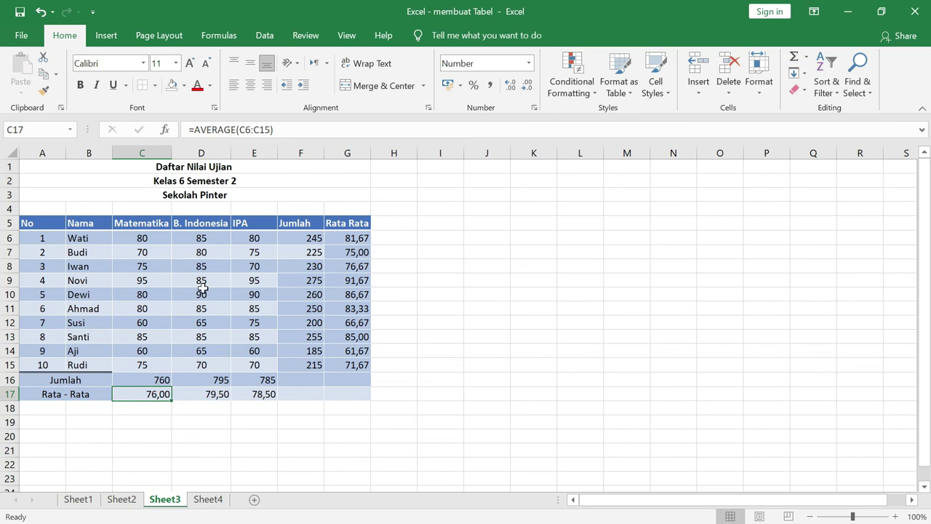
click(220, 398)
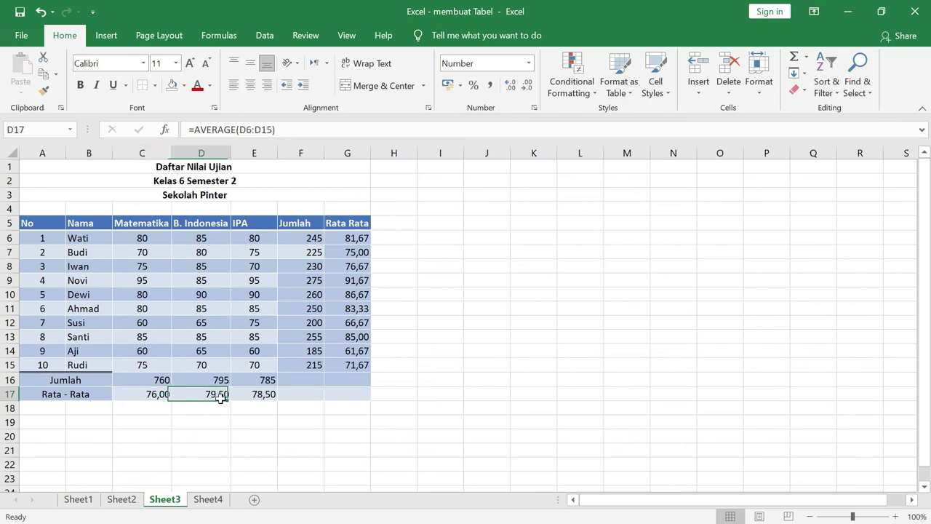
click(270, 394)
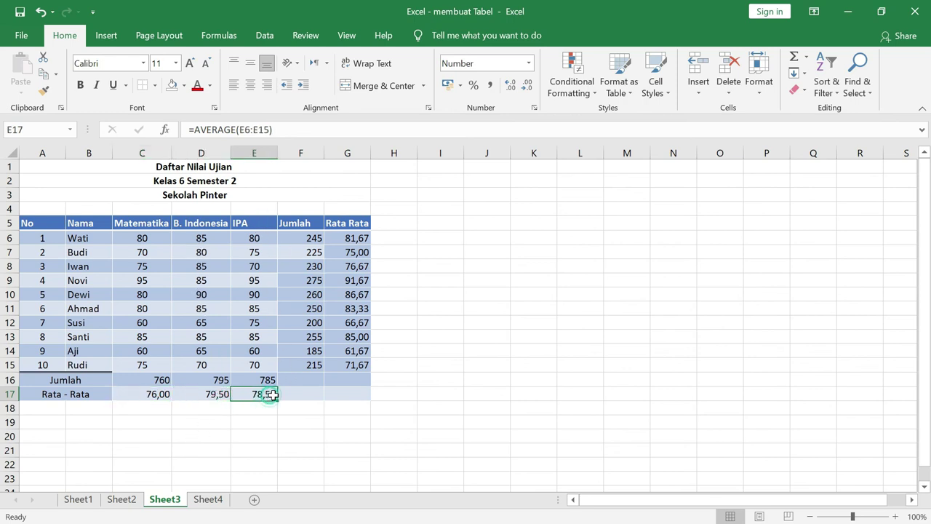